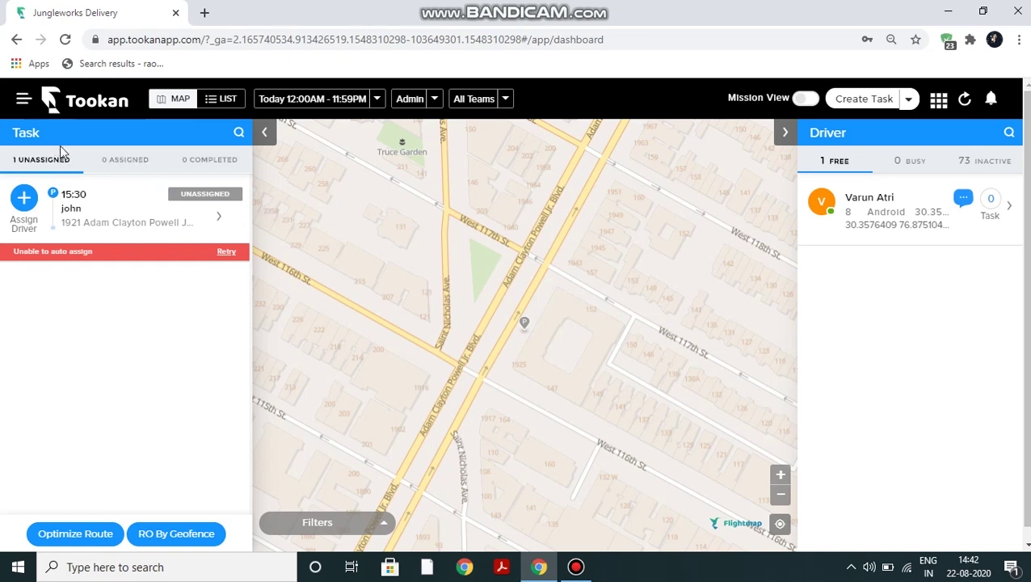
Step: Search the Tookan extensions for "bar" and open the Automatic Barcode Generation extension
left_click(22, 99)
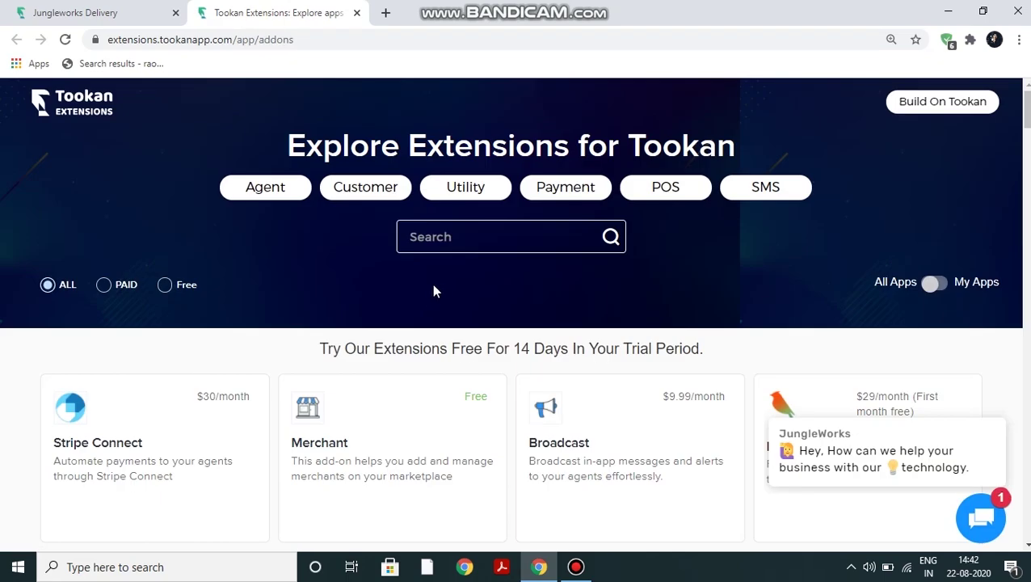
left_click(434, 231)
type("b")
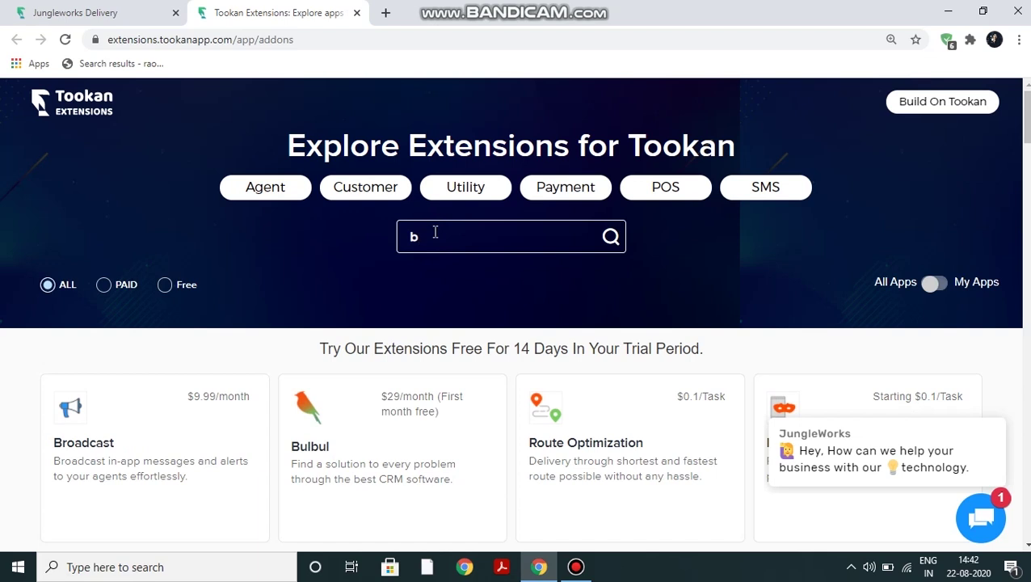
type("ar")
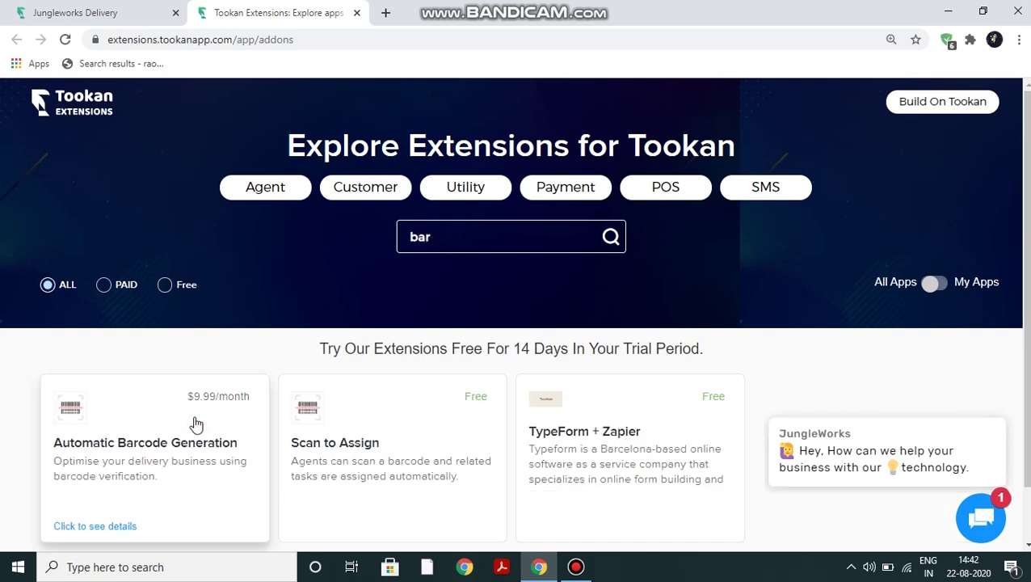
left_click(195, 424)
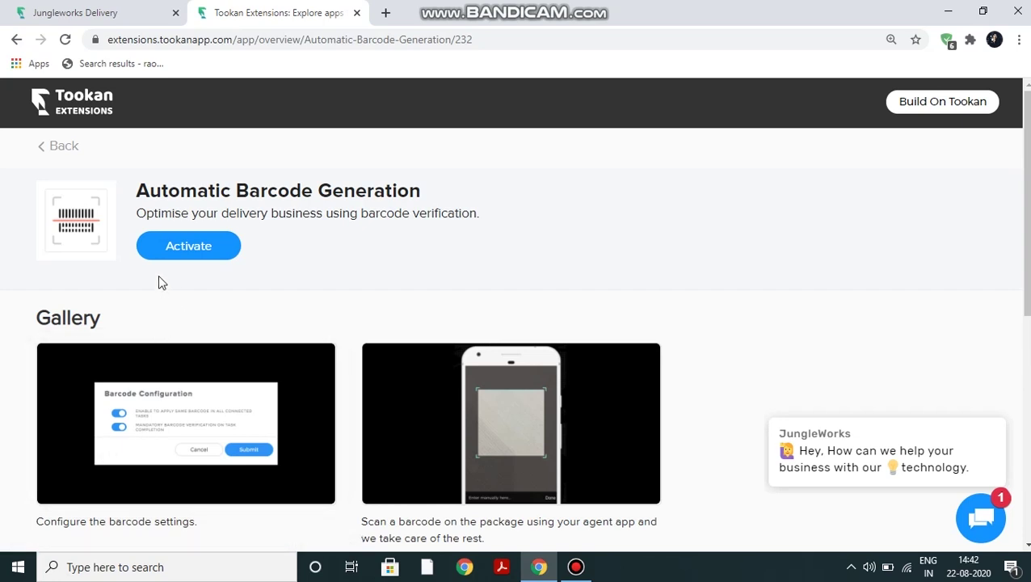
Step: Activate the Automatic Barcode Generation extension and submit its configuration with the same barcode applied to all connected tasks and mandatory verification off
left_click(190, 247)
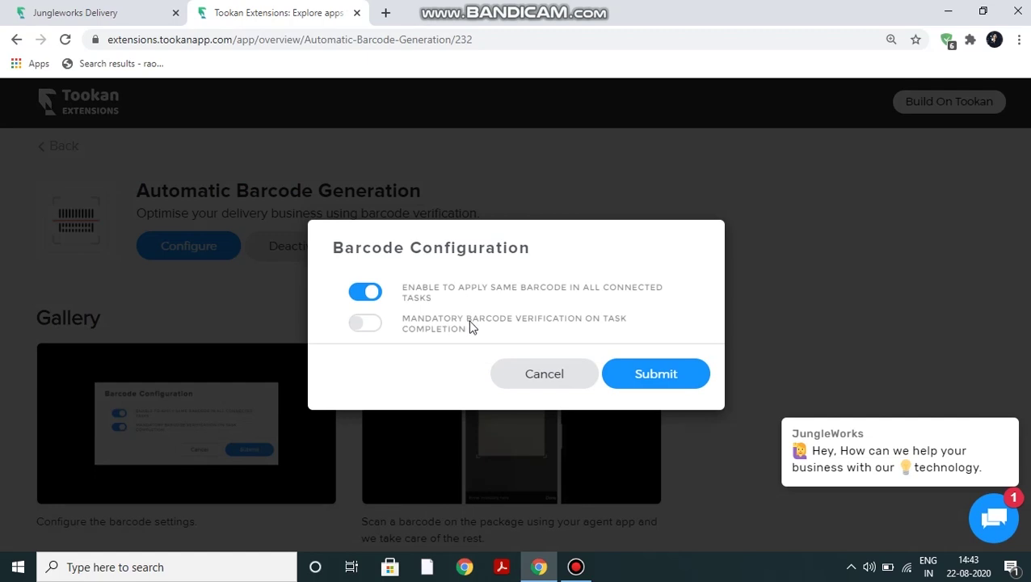
left_click(664, 380)
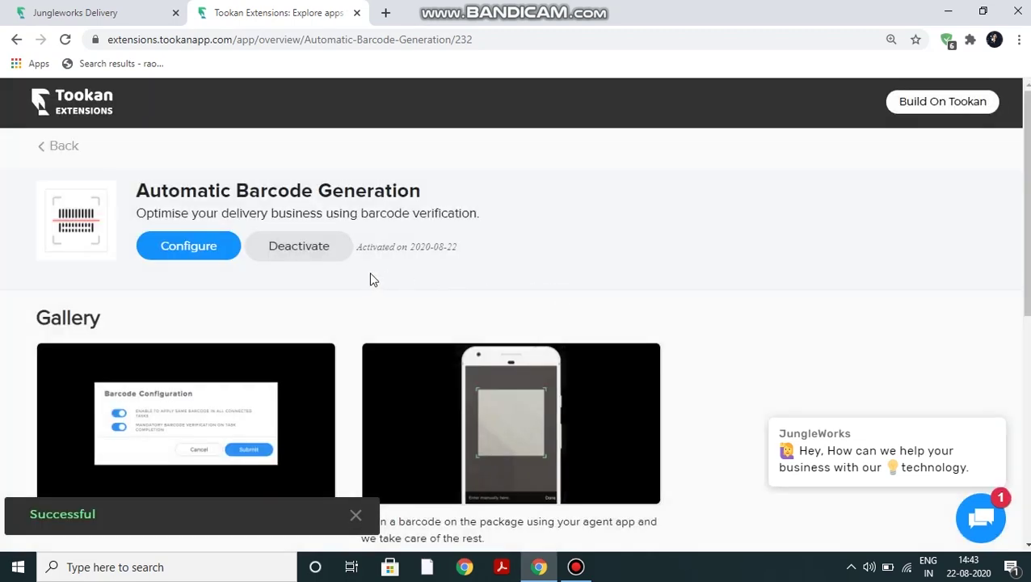
Step: Return to the Tookan dashboard, reload it and open the Preferences settings
left_click(148, 17)
left_click(64, 40)
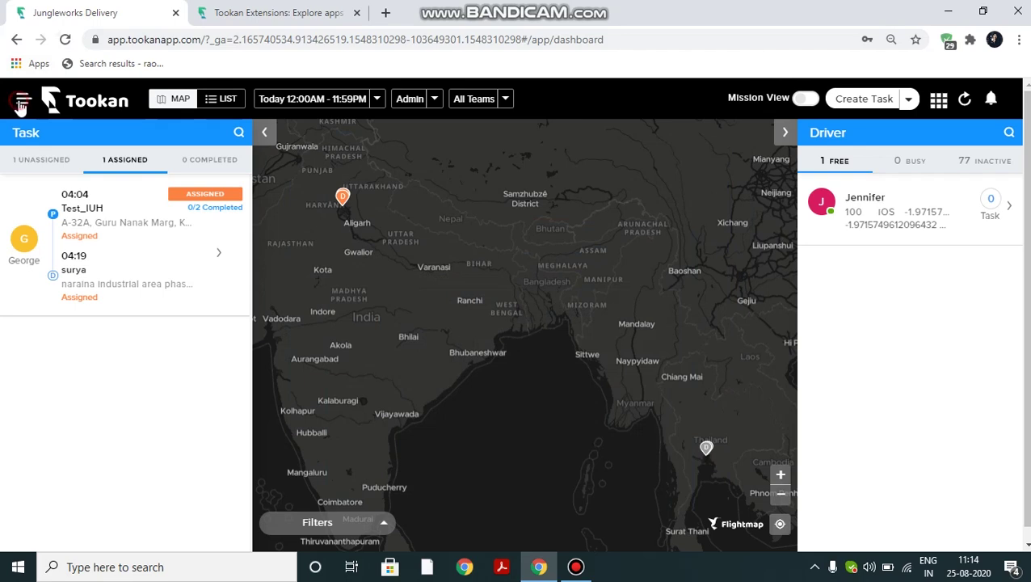
left_click(22, 101)
left_click(80, 408)
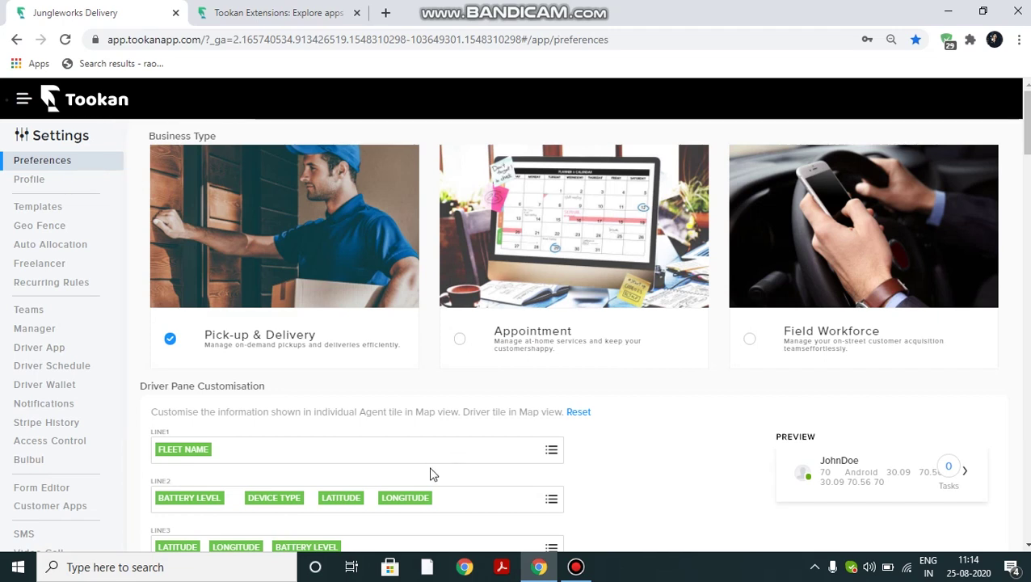
Step: Insert the [CustomerPhone] tag after "Phone:" in the Export Connected Task PDF Template
key("ctrl+0")
scroll(431, 474, "down", 10)
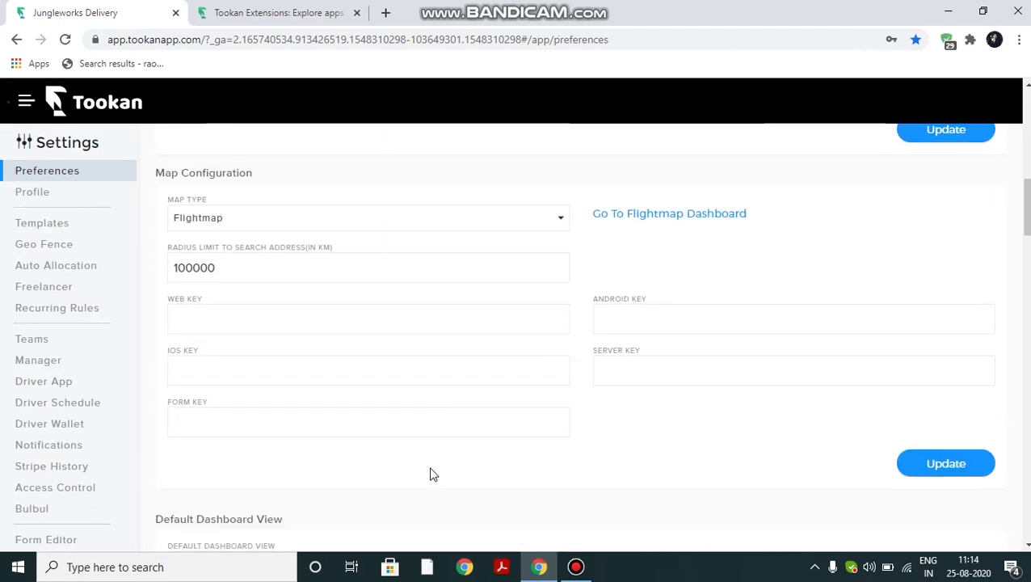
scroll(431, 474, "down", 20)
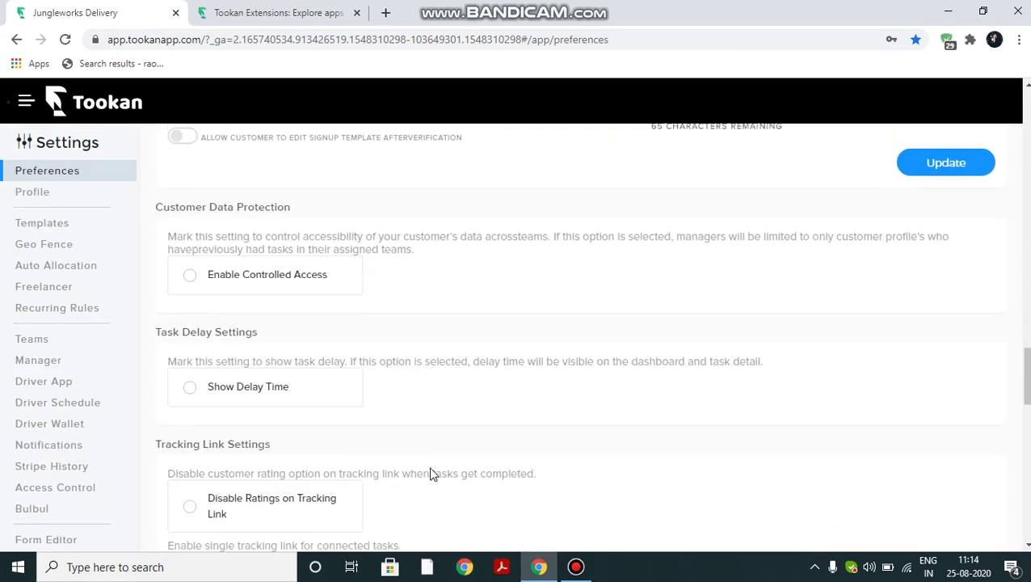
scroll(430, 474, "down", 20)
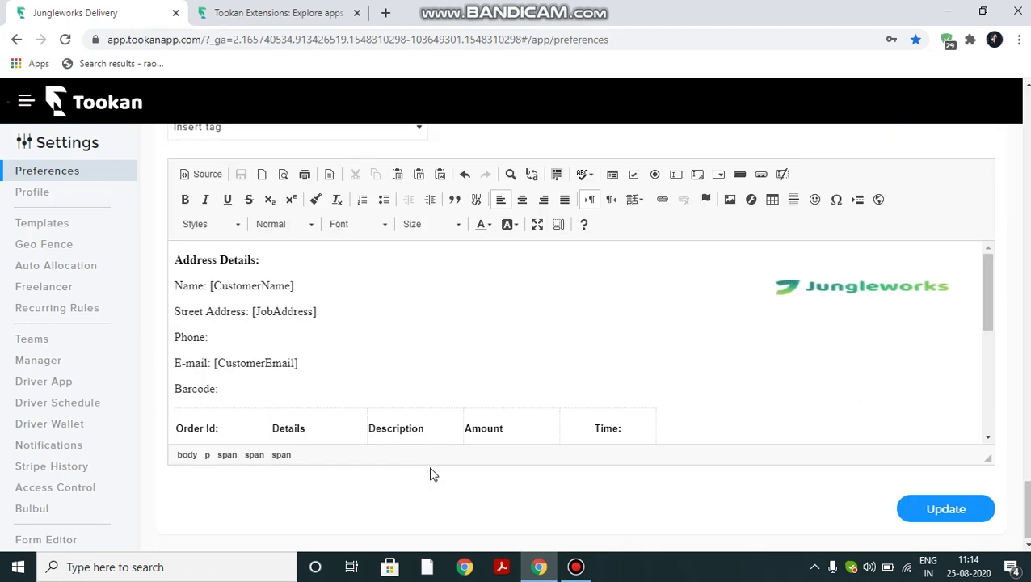
scroll(431, 474, "up", 2)
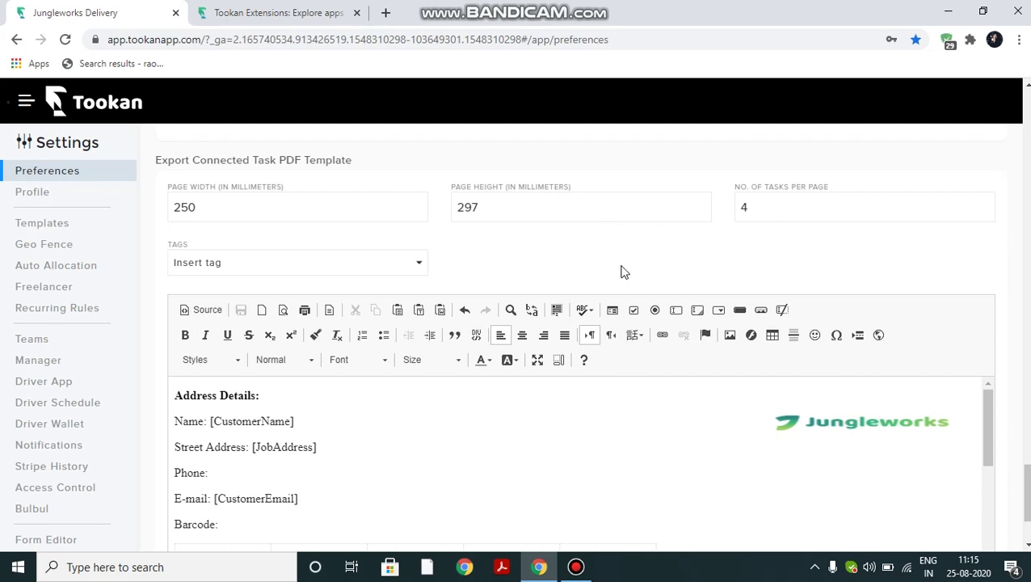
scroll(548, 328, "down", 2)
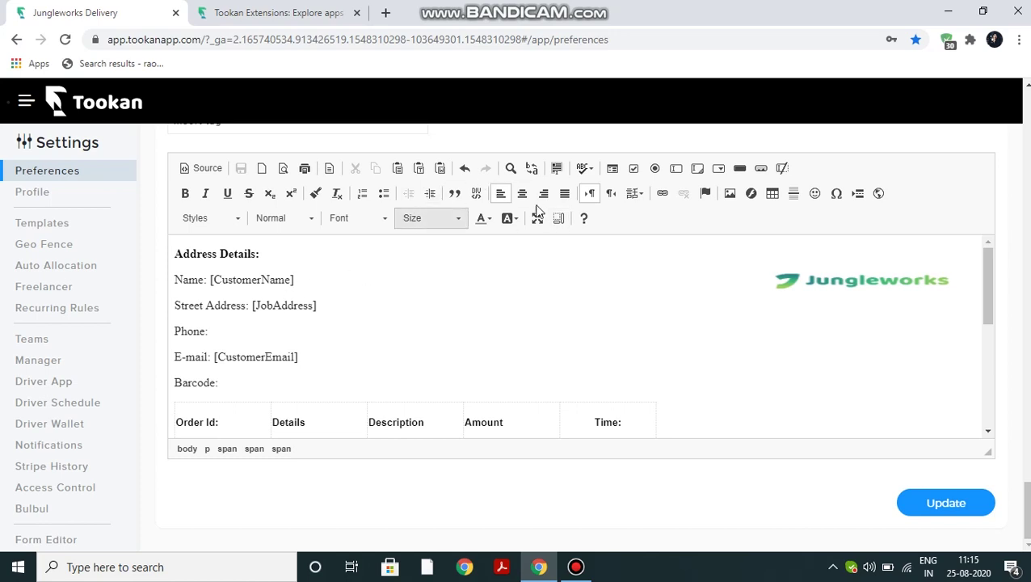
scroll(479, 266, "up", 1)
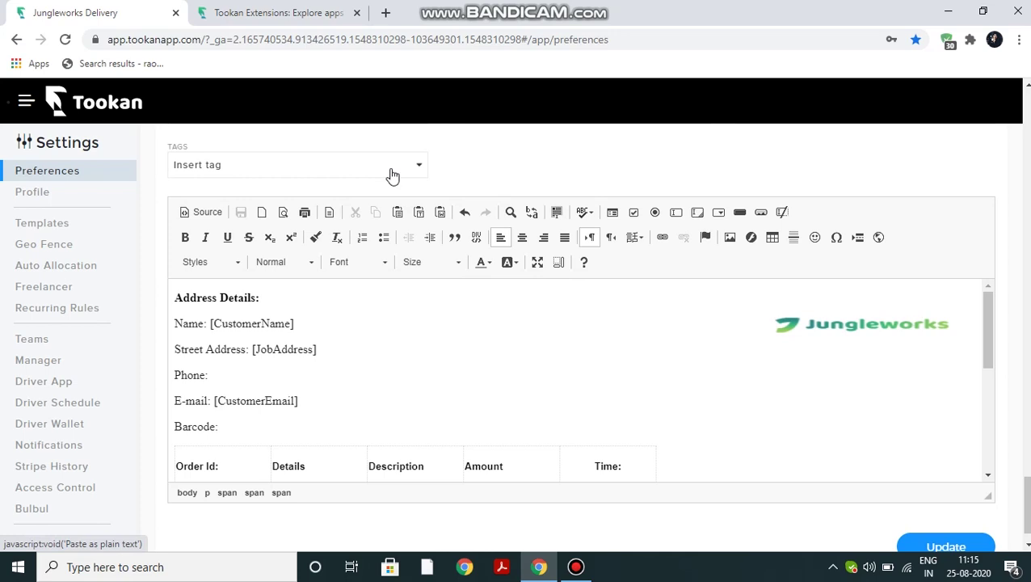
left_click(240, 373)
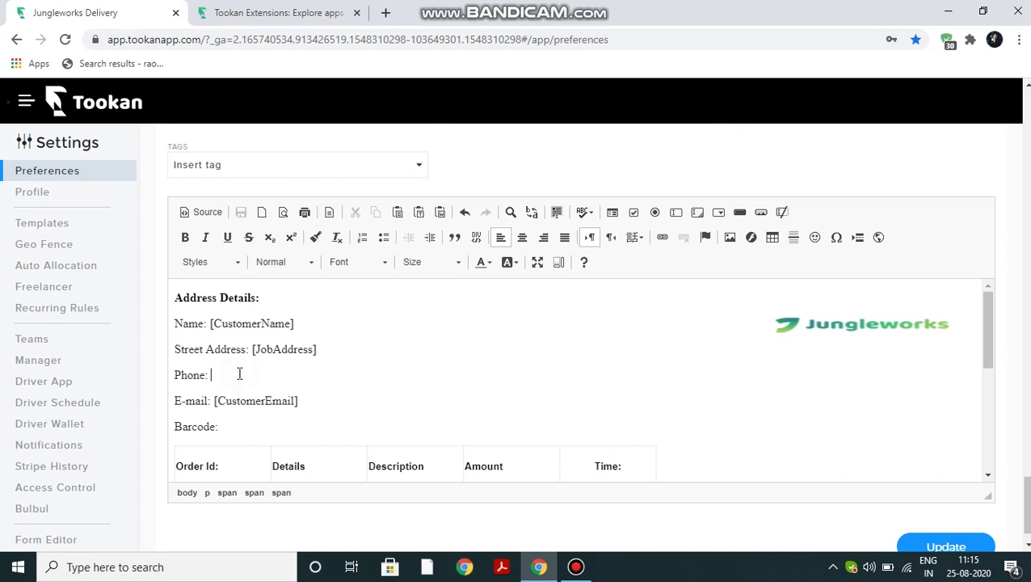
left_click(341, 166)
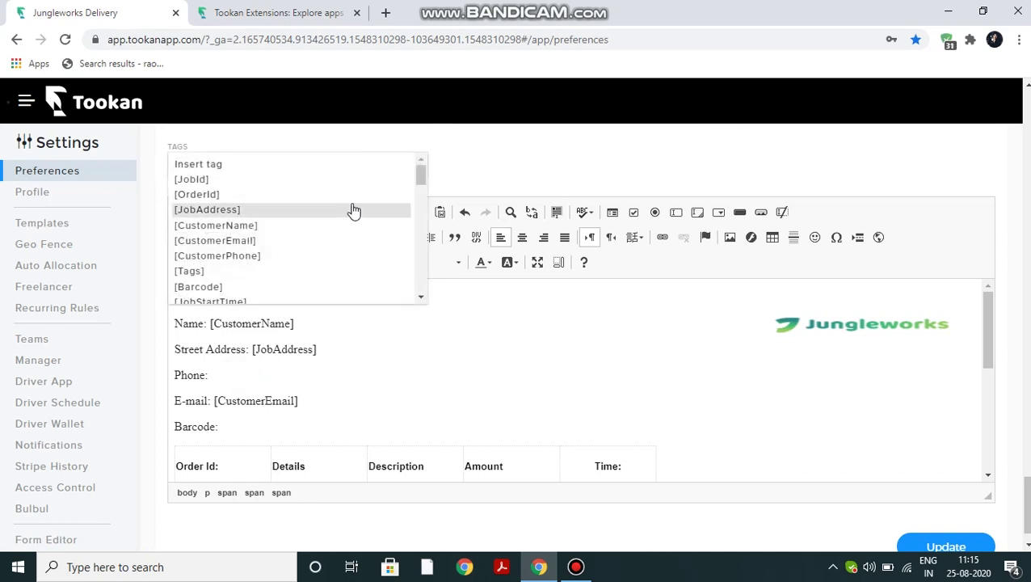
left_click(328, 255)
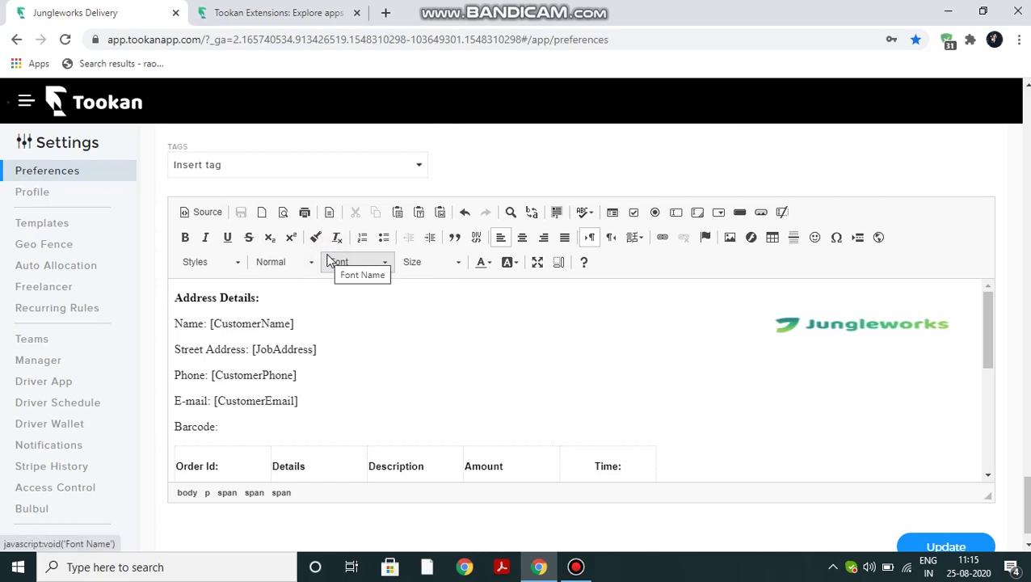
Step: Insert the [Barcode] tag after "Barcode:" in the connected task PDF template and save the template
left_click(274, 425)
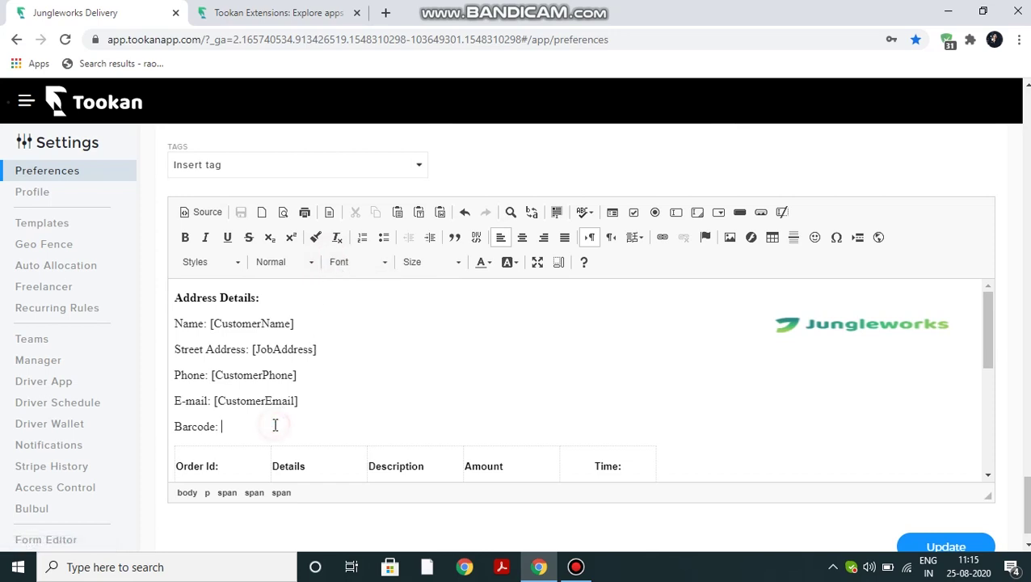
left_click(318, 176)
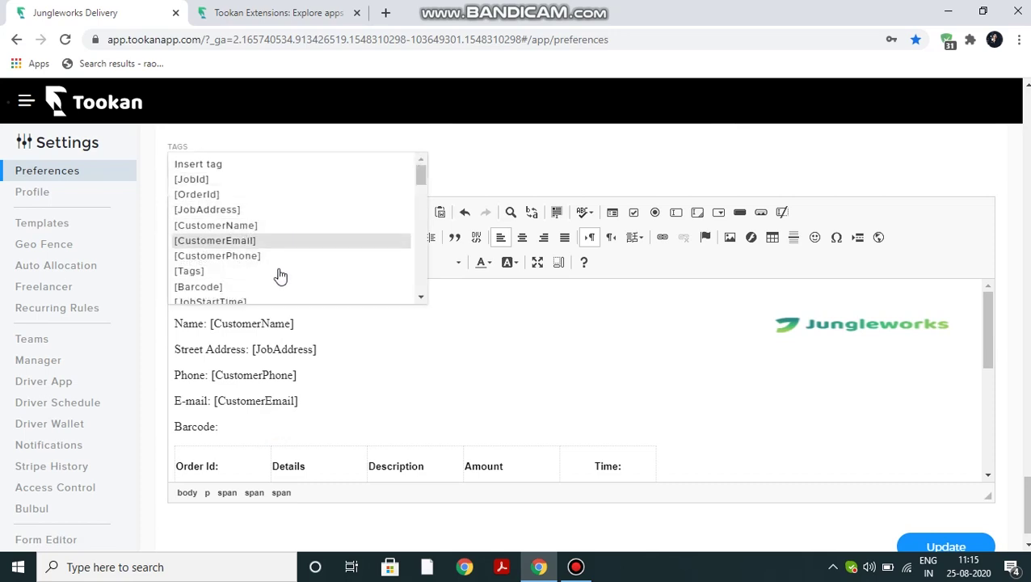
left_click(278, 287)
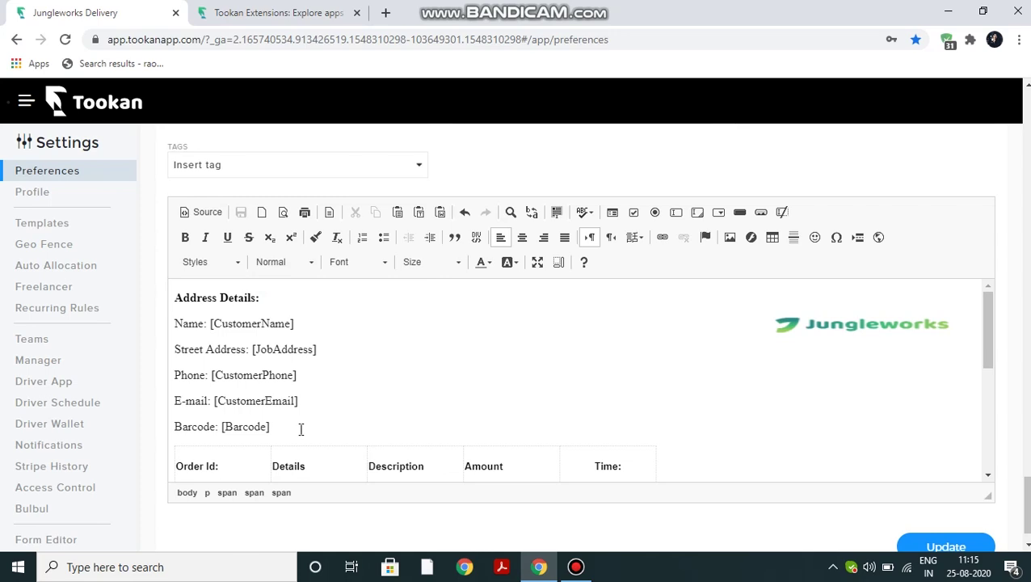
scroll(323, 415, "up", 2)
scroll(323, 415, "down", 3)
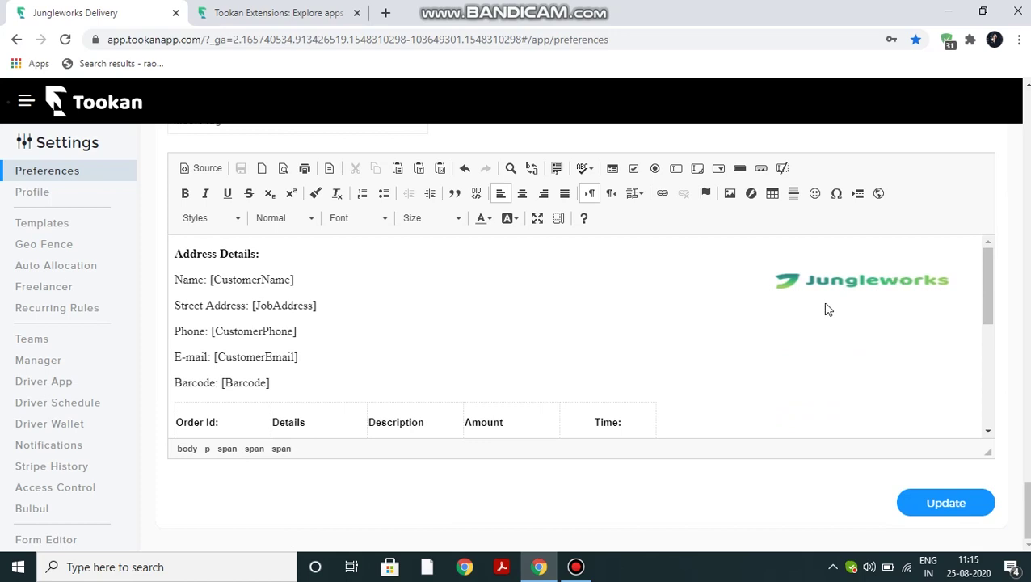
left_click(946, 503)
Step: Open the assigned pickup-and-delivery task from the dashboard and export all its stops as a PDF
left_click(25, 102)
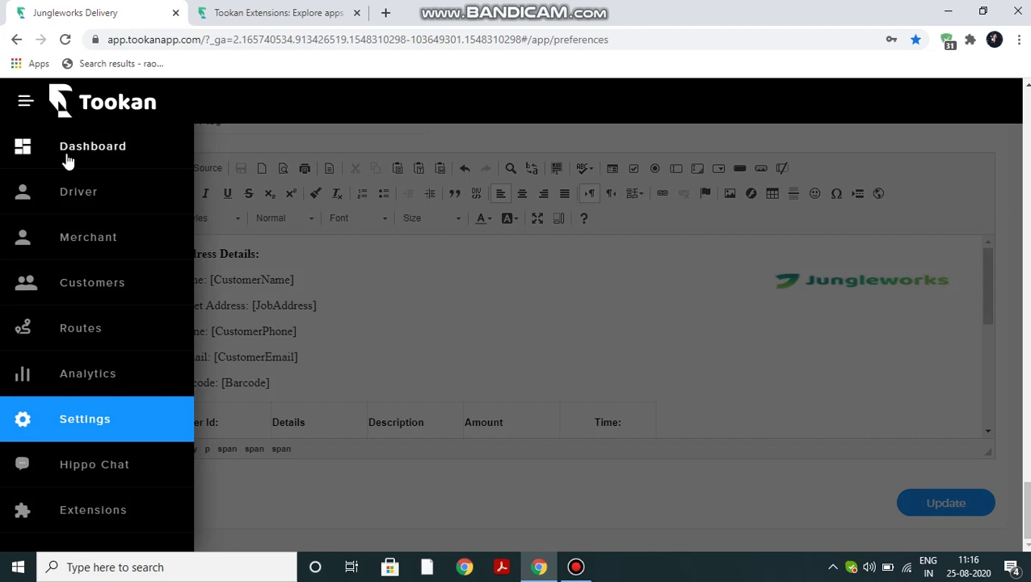
left_click(68, 160)
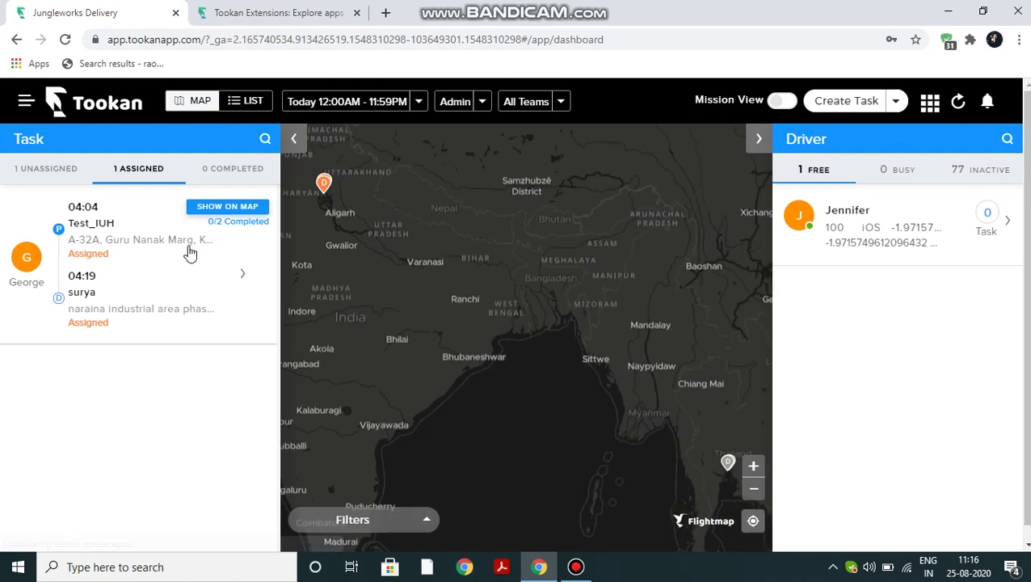
left_click(257, 252)
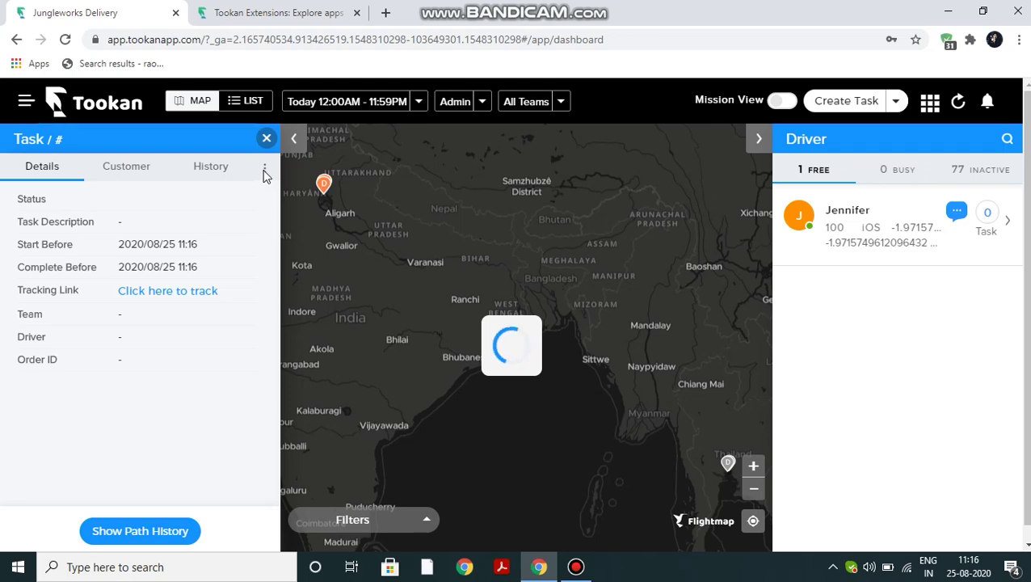
left_click(264, 171)
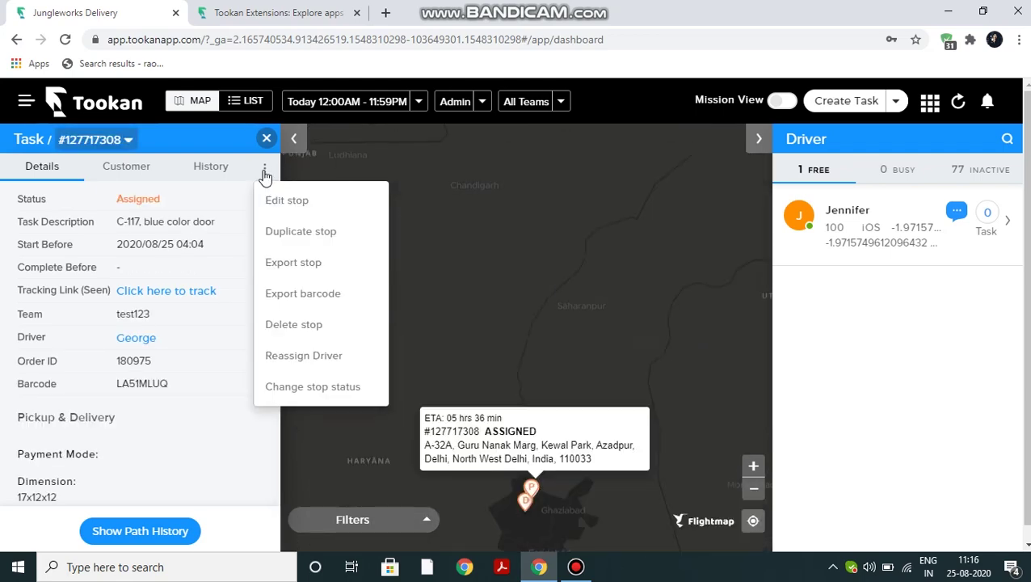
mouse_move(322, 298)
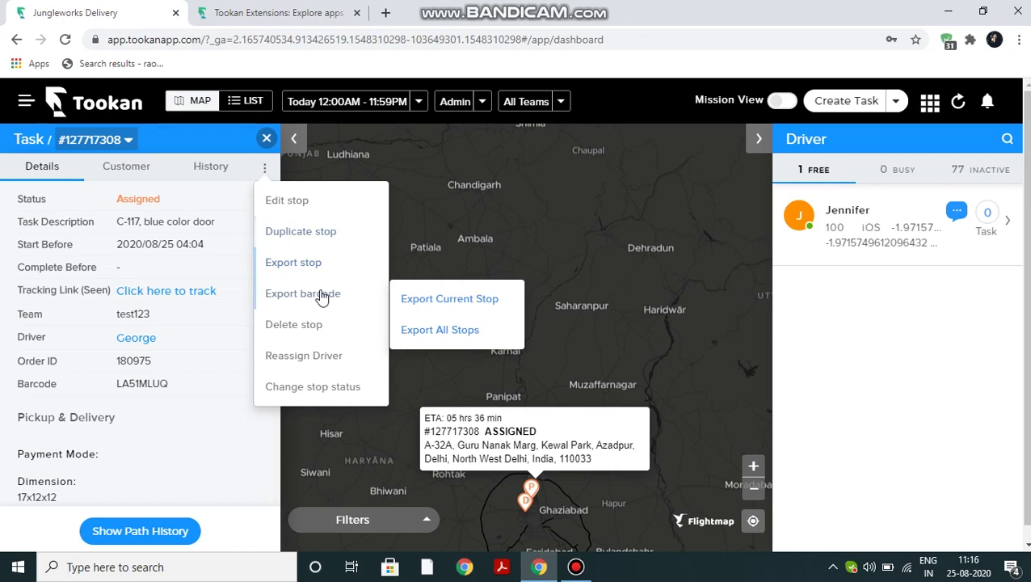
left_click(457, 331)
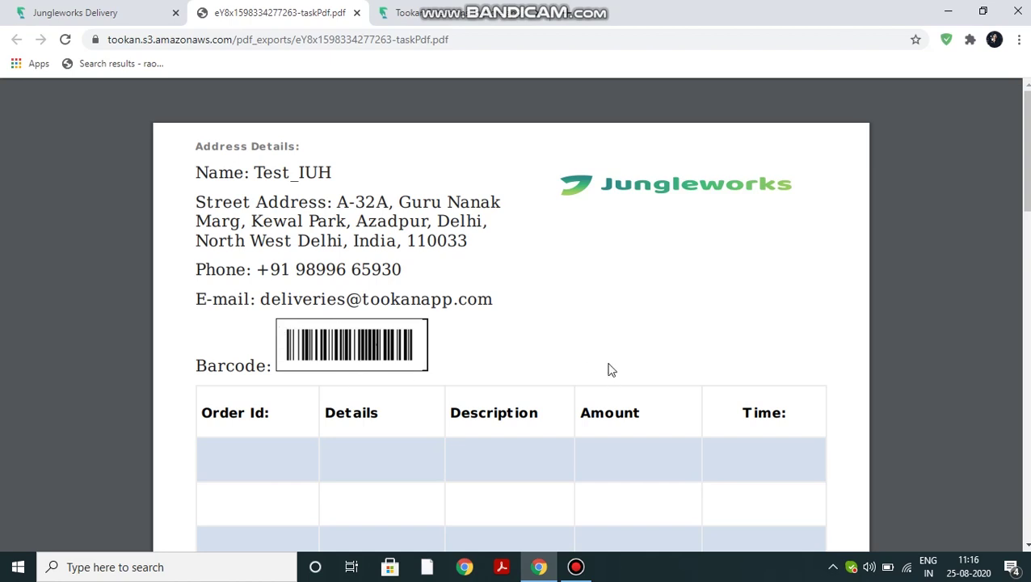
Step: Review the exported PDF, checking the address details, barcode and order table of both stops
scroll(612, 369, "down", 2)
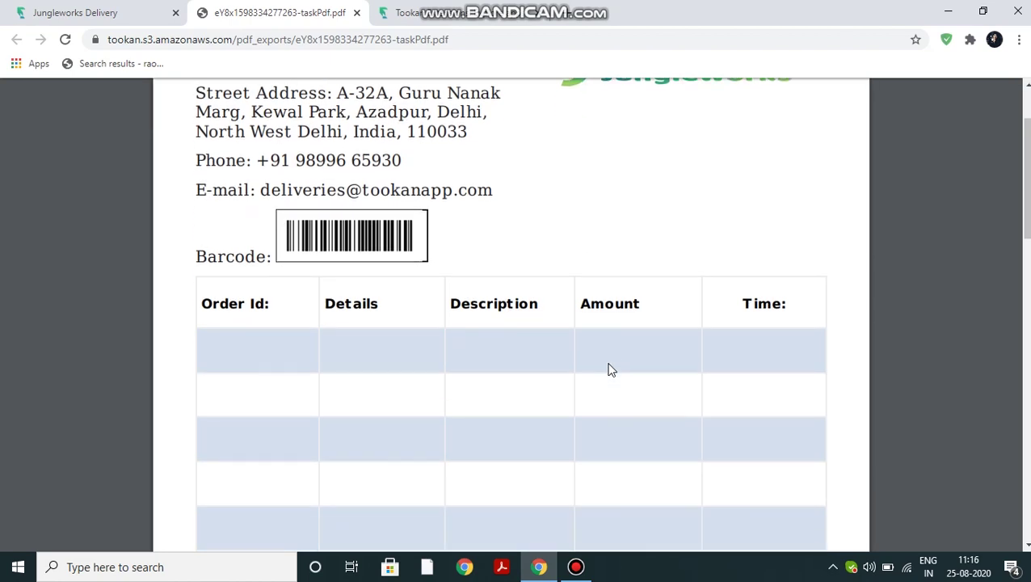
scroll(610, 368, "up", 2)
scroll(507, 403, "down", 6)
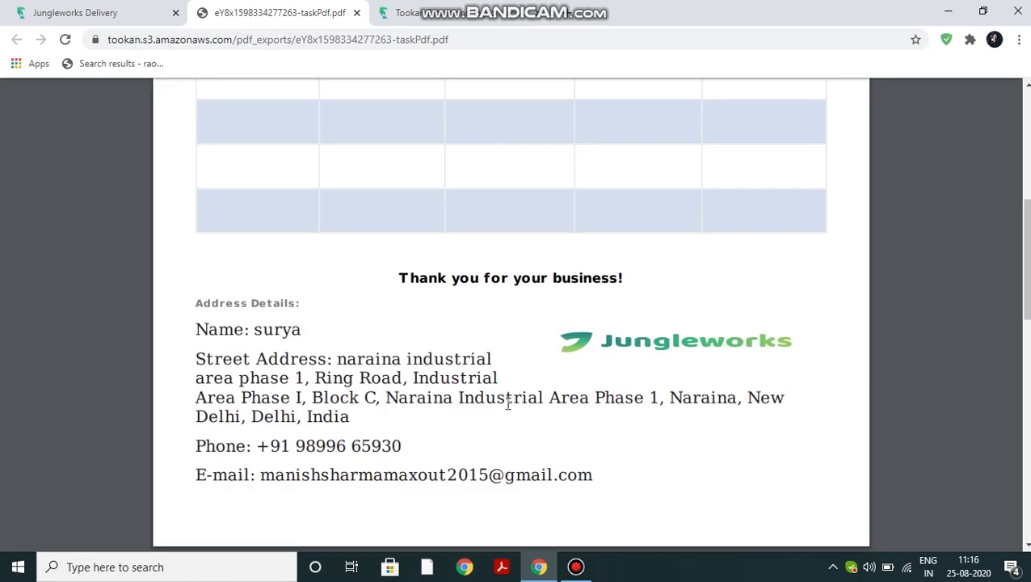
scroll(507, 404, "up", 2)
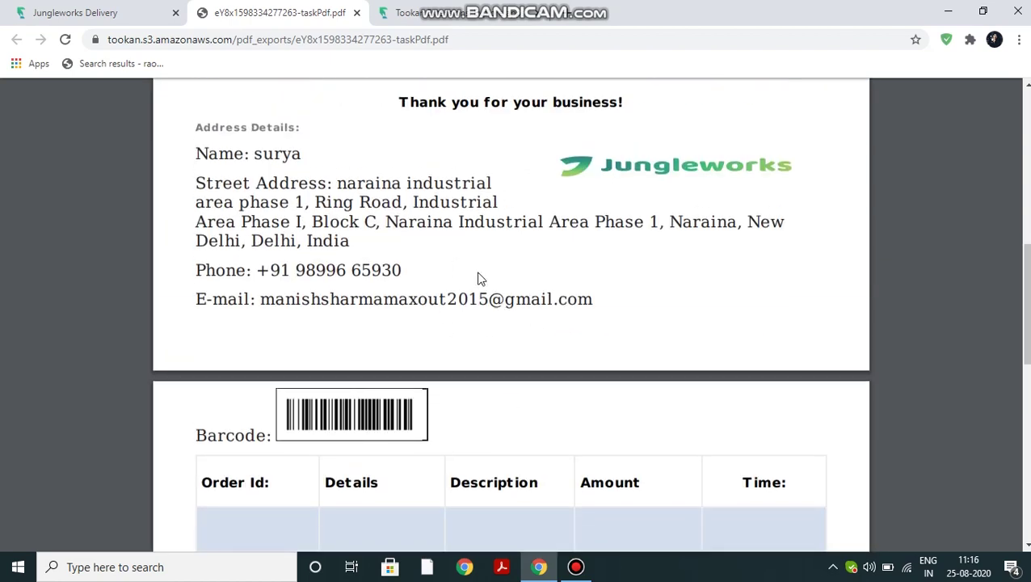
scroll(586, 210, "down", 3)
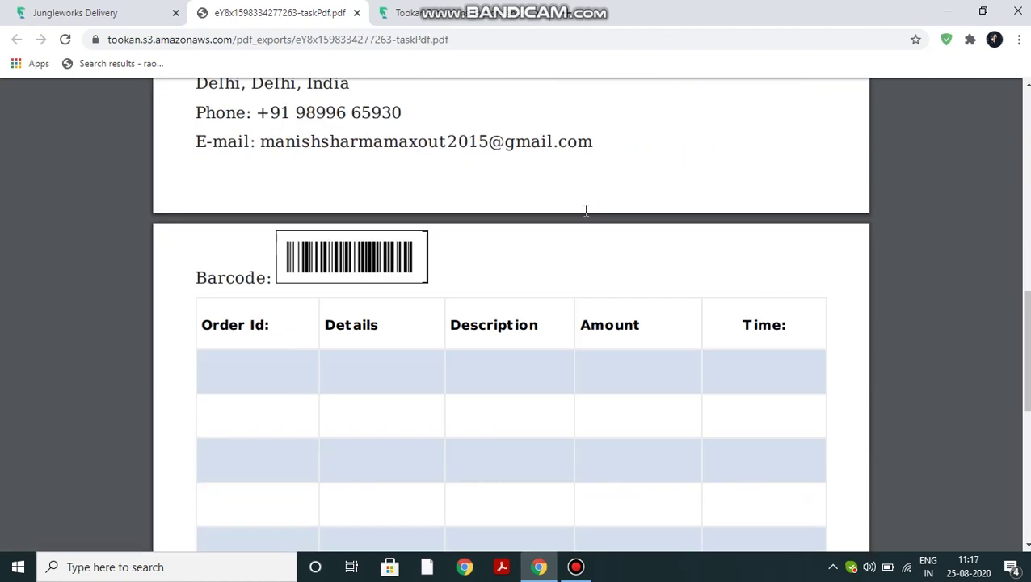
scroll(585, 212, "up", 10)
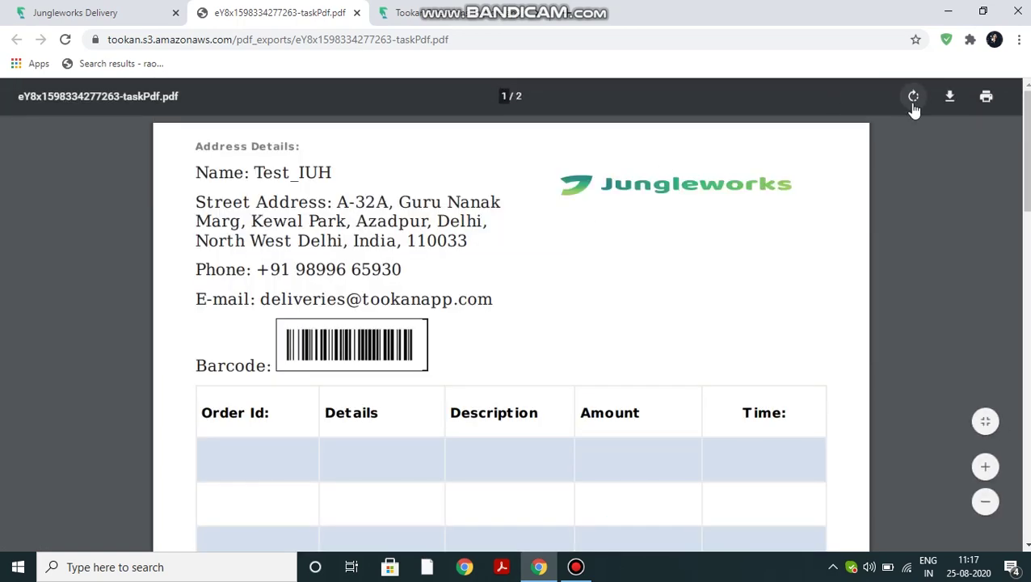